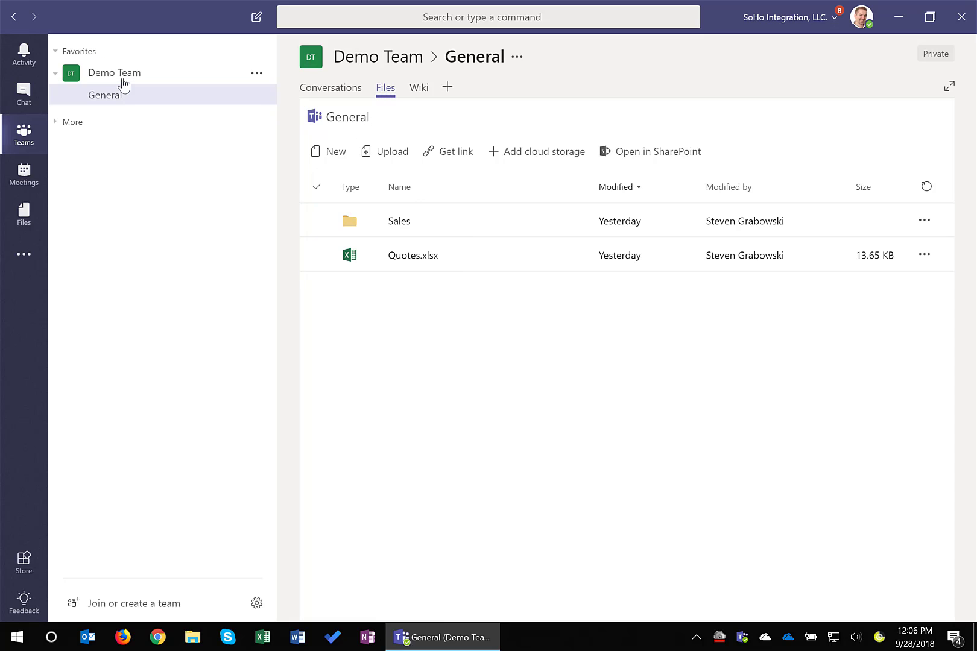
# Show the files of Demo Team's General channel and open them in SharePoint in a maximized browser window.
pyautogui.click(112, 106)
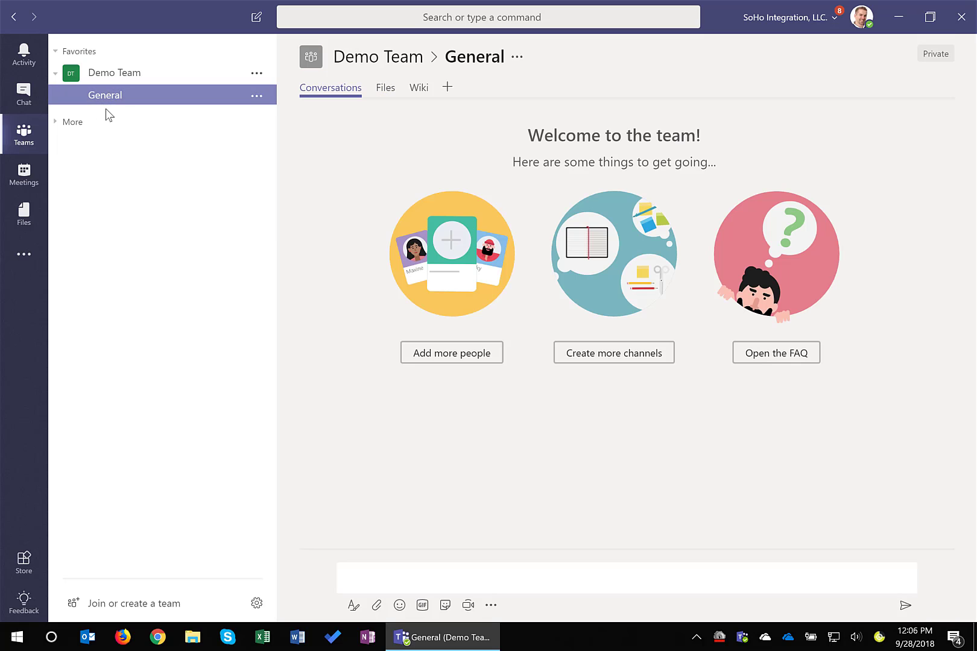
pyautogui.click(387, 89)
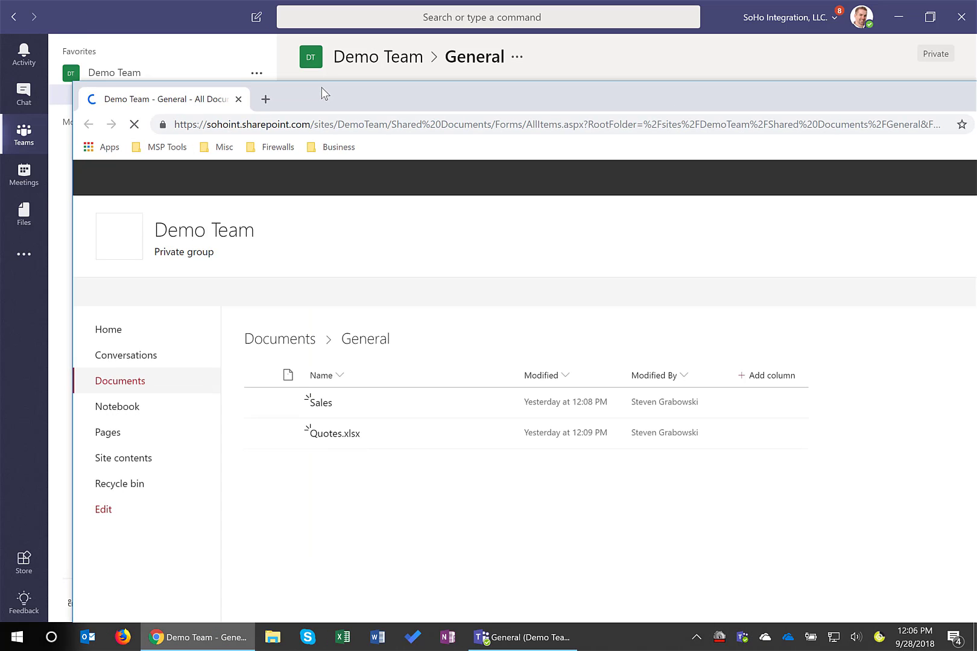
pyautogui.doubleClick(321, 92)
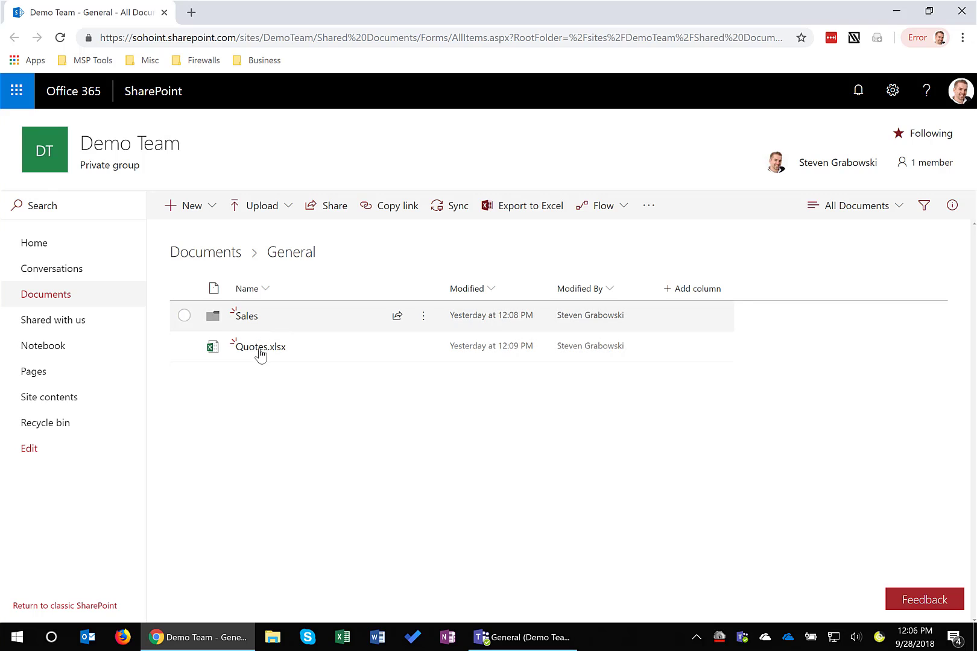
# Compare the General channel's file list in Teams with its SharePoint document library in the browser.
pyautogui.hotkey('alt', 'Tab')
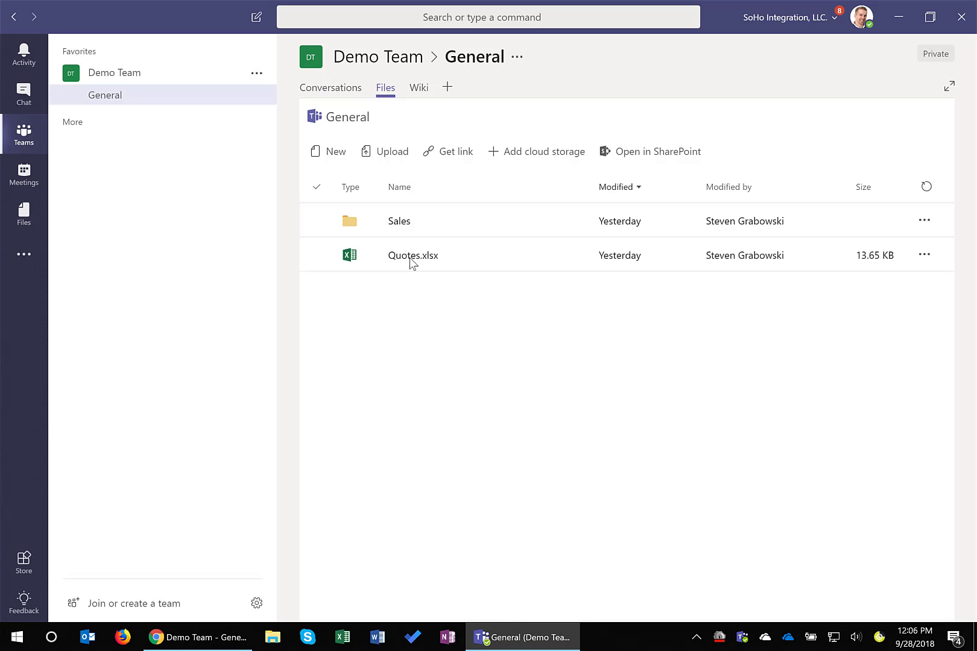
pyautogui.click(413, 261)
pyautogui.click(196, 638)
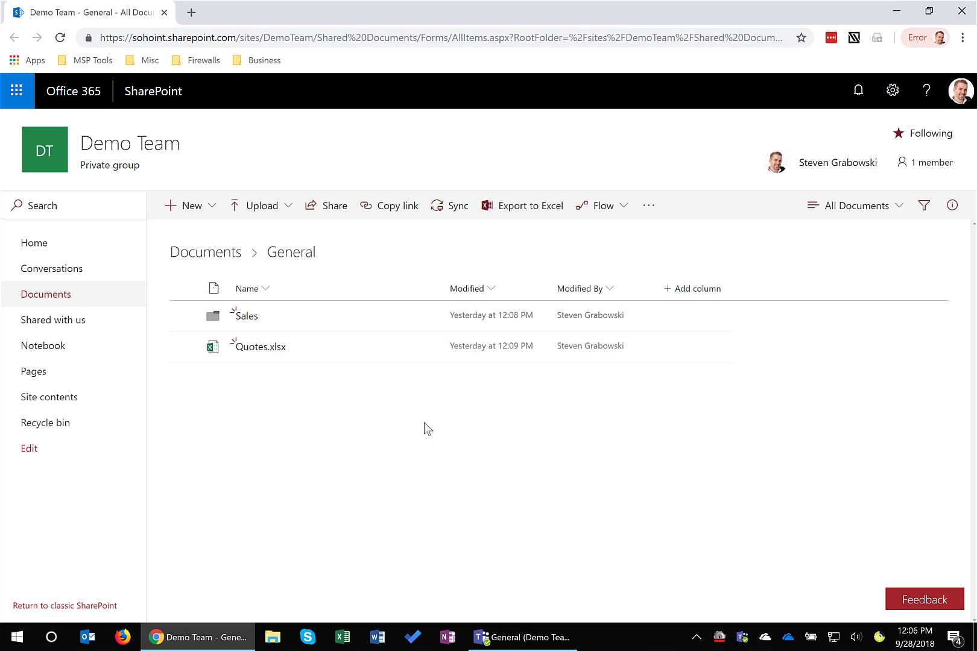
# Sync the General document library to the computer by opening it in Microsoft OneDrive.
pyautogui.click(445, 209)
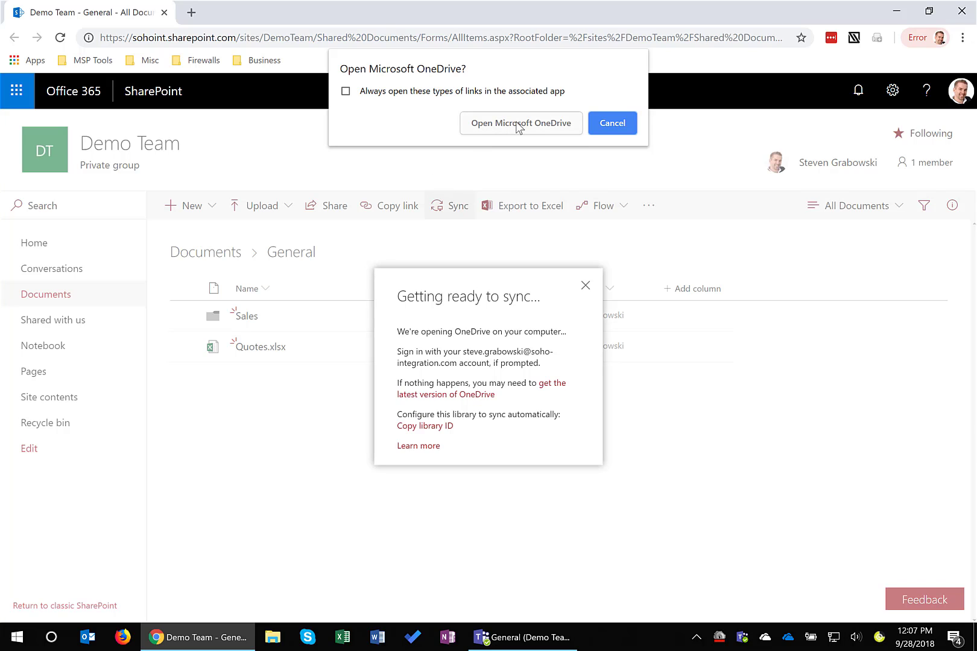
pyautogui.click(346, 92)
pyautogui.click(345, 91)
pyautogui.click(506, 125)
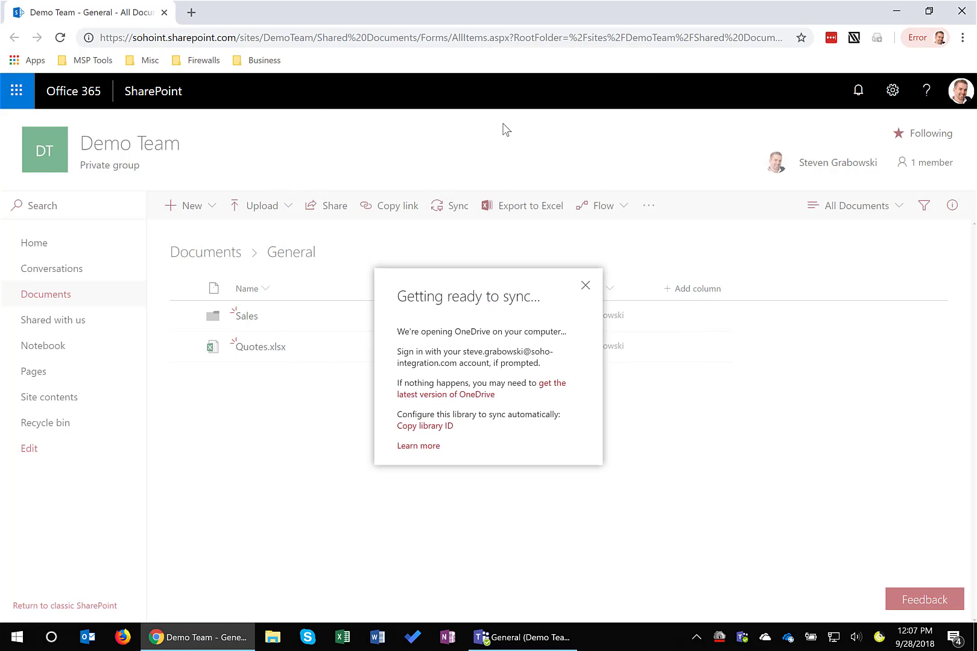
# In the OneDrive account settings, make all files available for the Demo Team - General location and dismiss the sync notice.
pyautogui.click(788, 637)
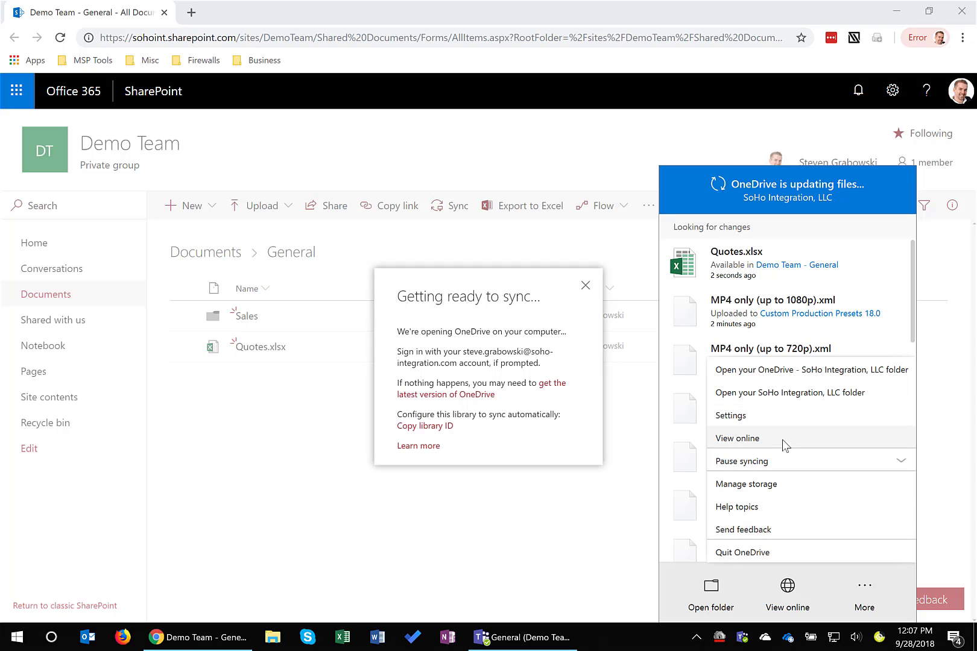
pyautogui.click(754, 420)
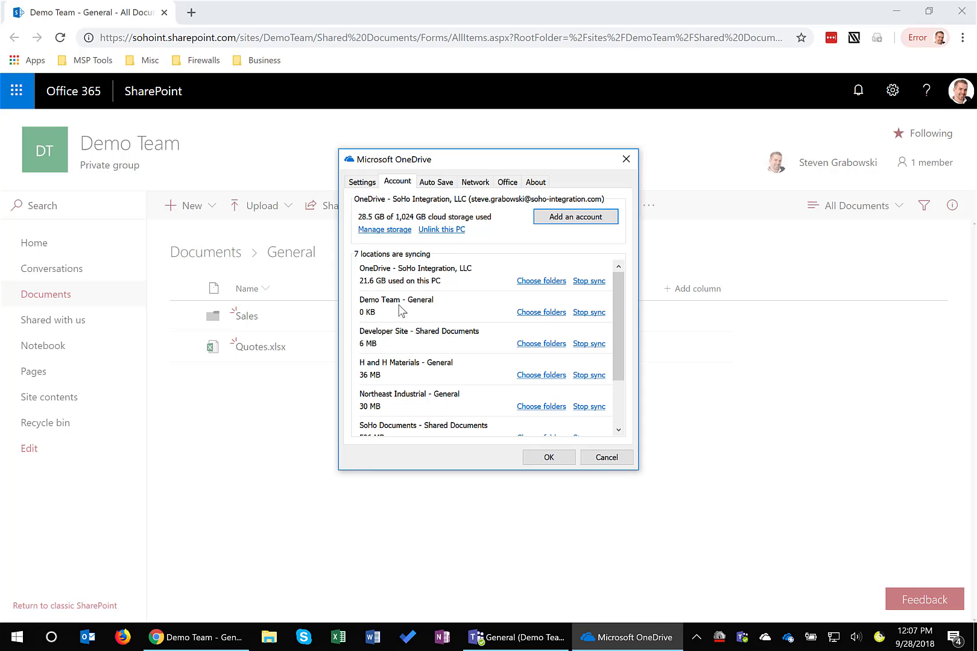
pyautogui.click(537, 312)
pyautogui.click(318, 302)
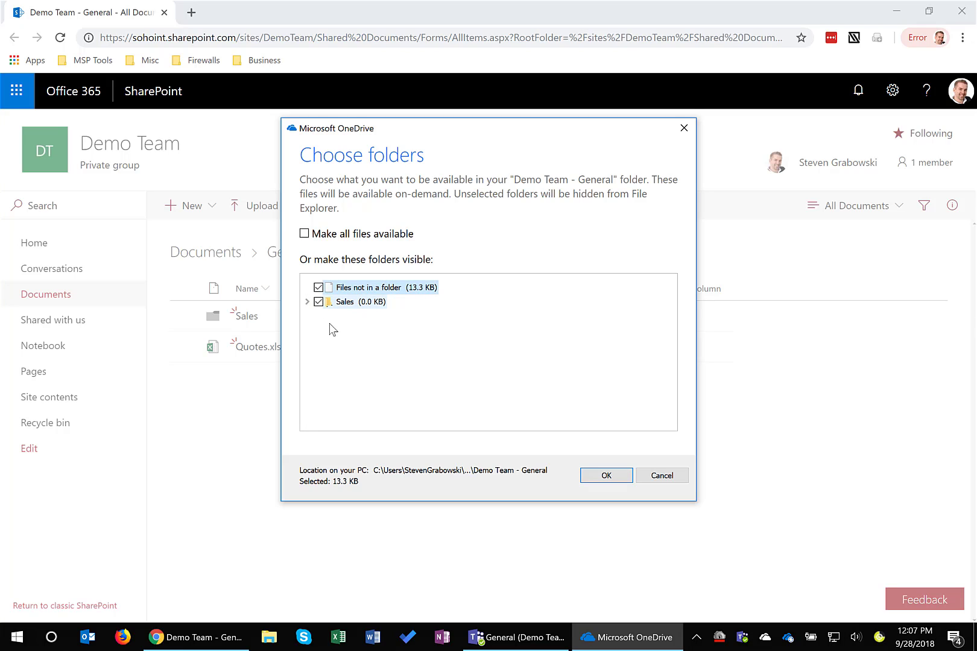
pyautogui.click(316, 303)
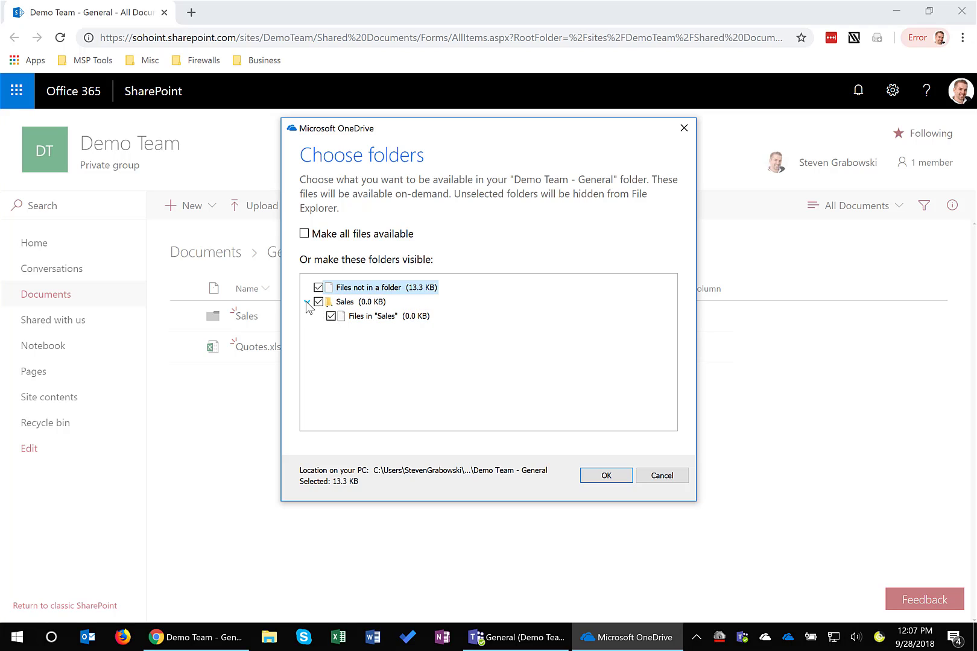
pyautogui.click(339, 235)
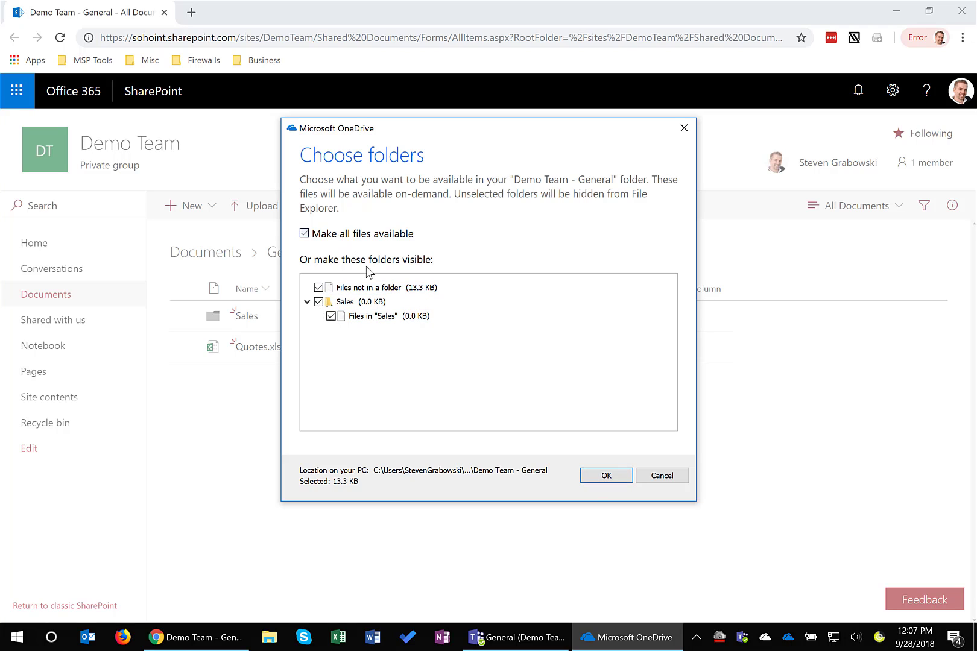
pyautogui.click(605, 476)
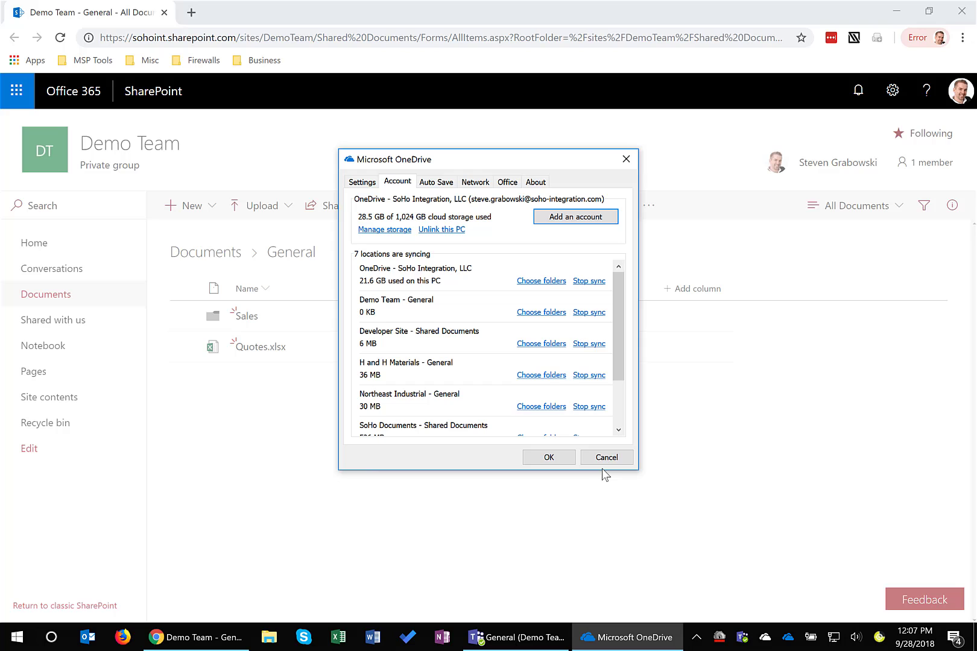
pyautogui.click(560, 461)
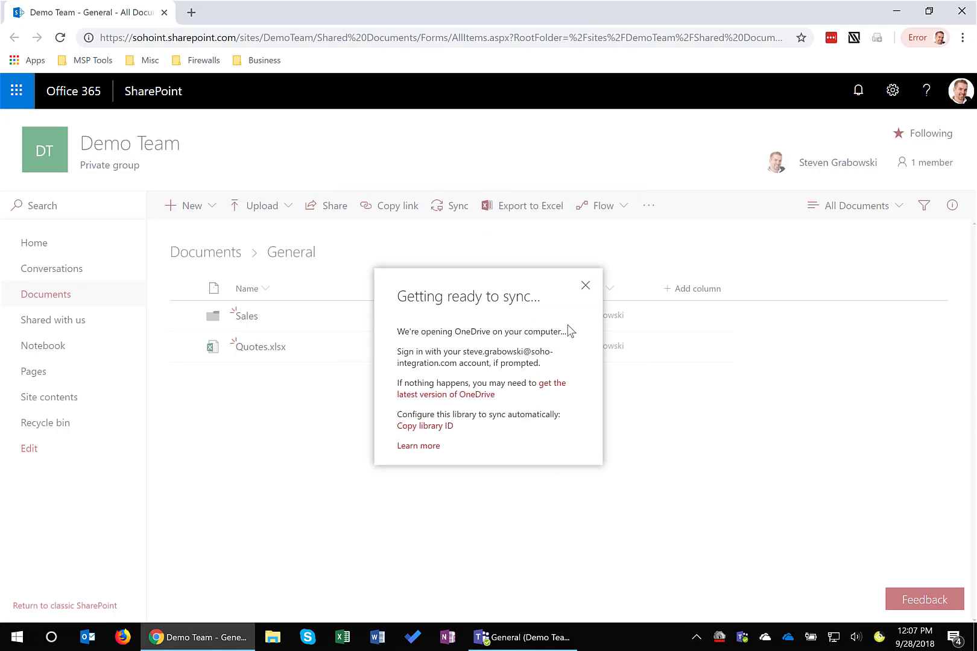
pyautogui.click(585, 286)
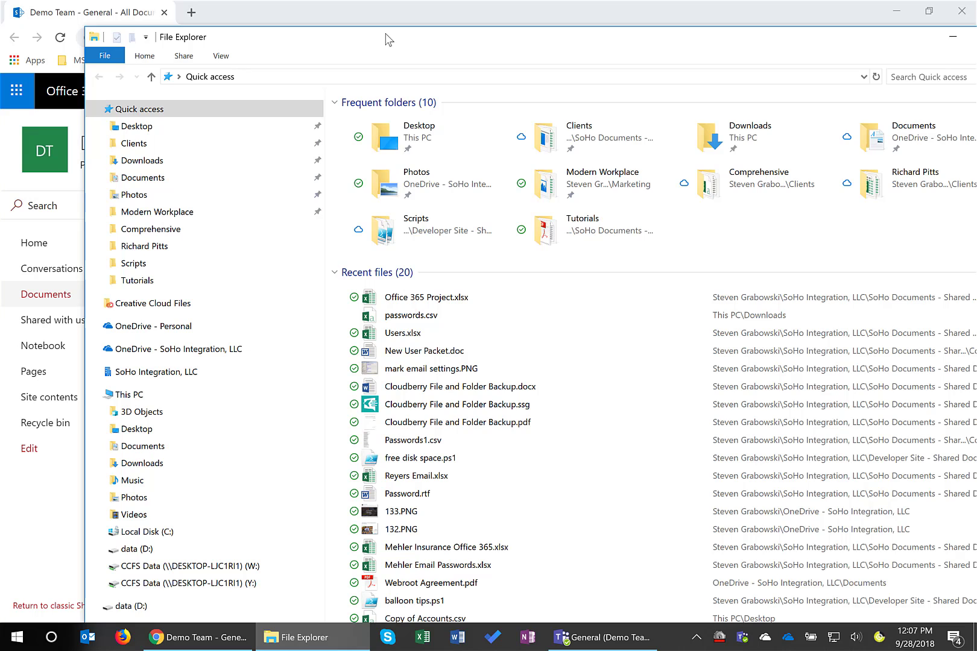
# In File Explorer, open the synced Demo Team - General folder under SoHo Integration, LLC in a maximized window.
pyautogui.click(174, 349)
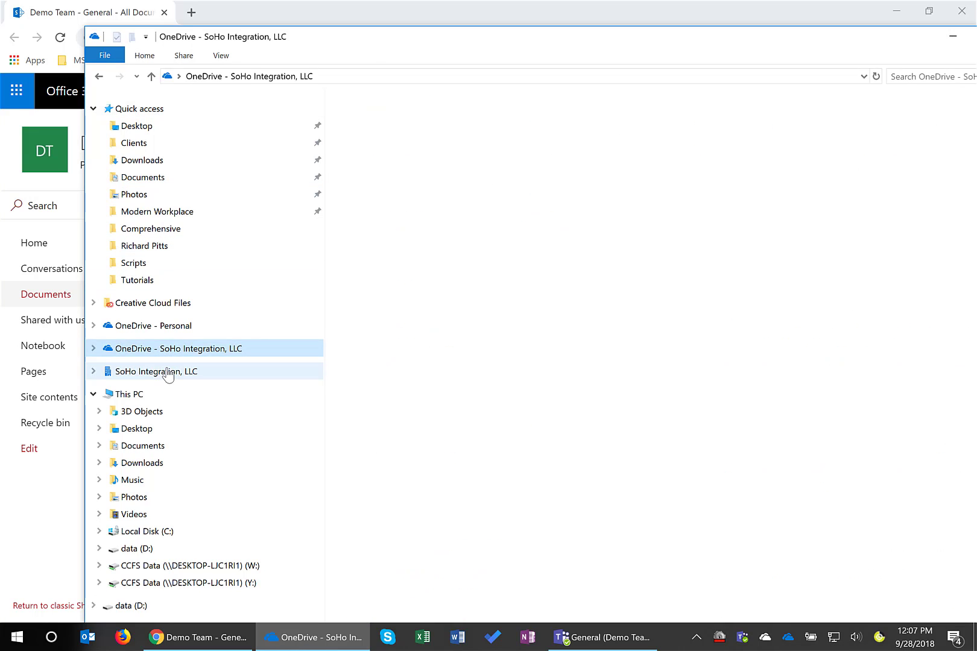
pyautogui.click(154, 372)
pyautogui.doubleClick(360, 40)
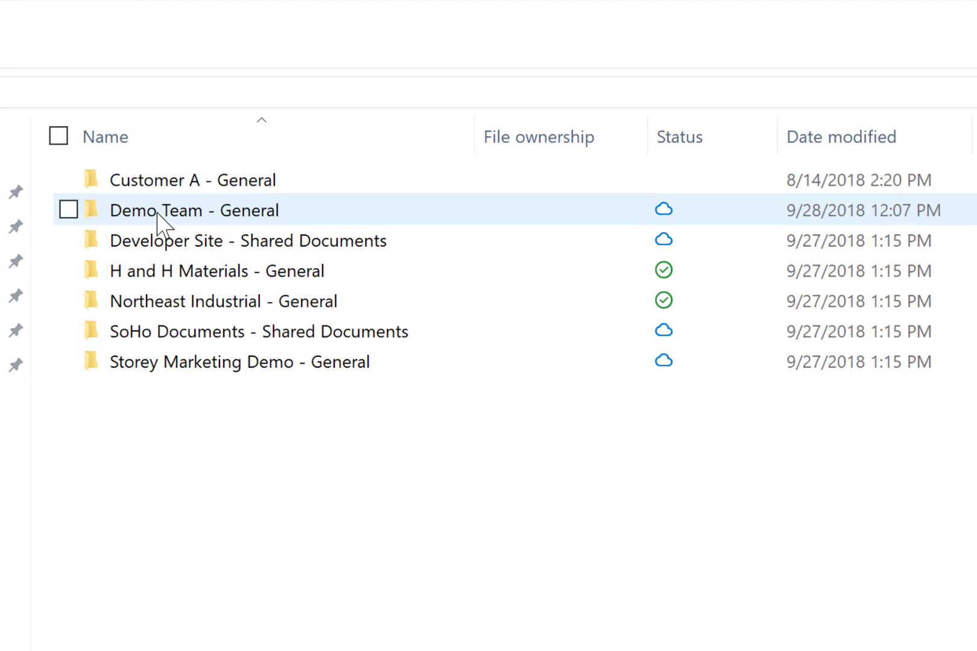
pyautogui.doubleClick(158, 214)
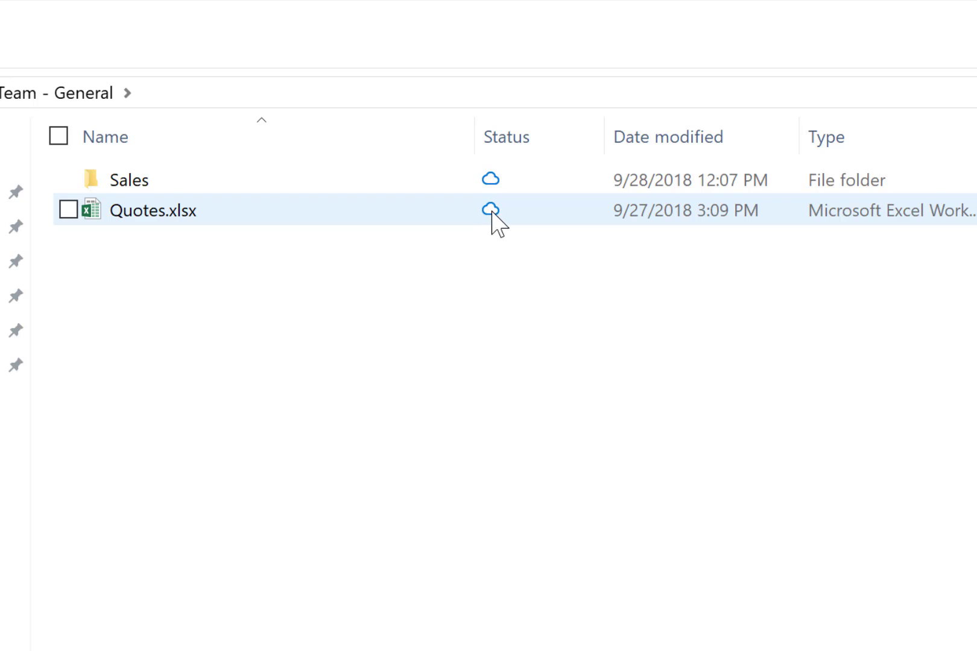
# Set Quotes.xlsx to always keep on this device.
pyautogui.click(369, 214)
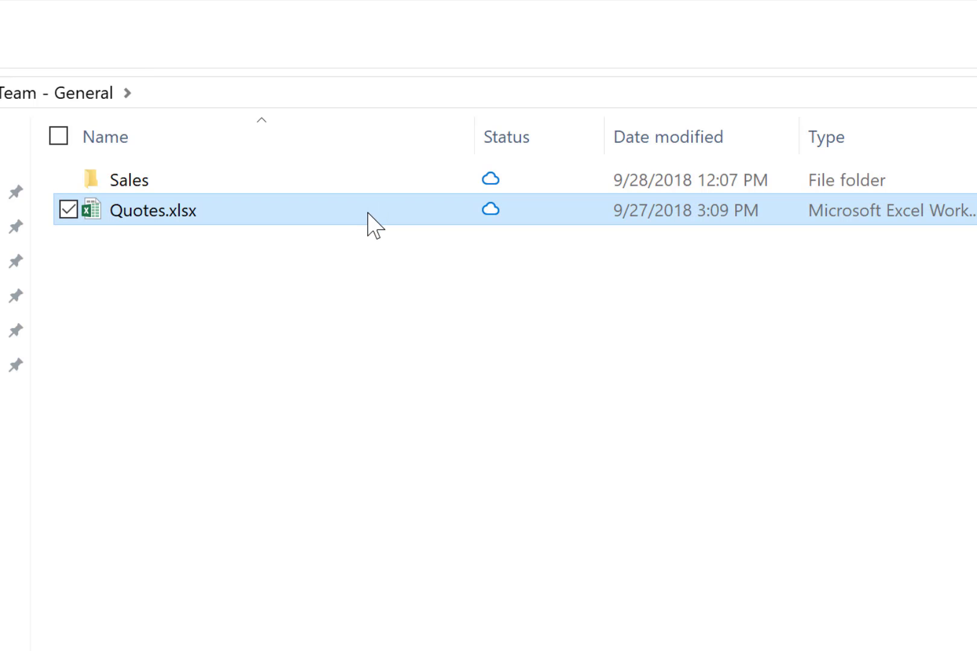
pyautogui.rightClick(368, 214)
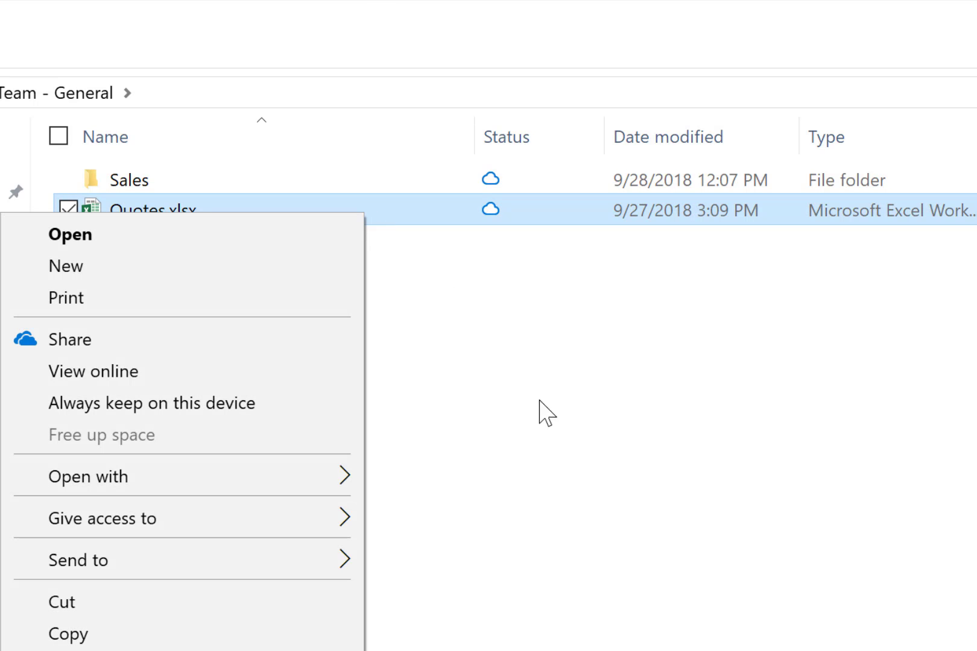
pyautogui.click(134, 409)
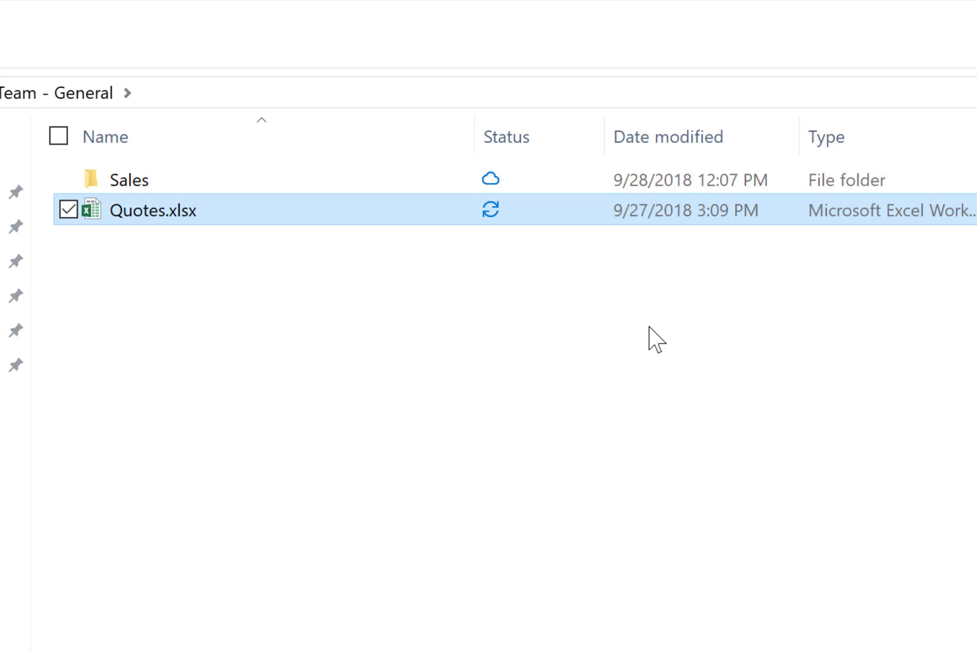
pyautogui.click(471, 287)
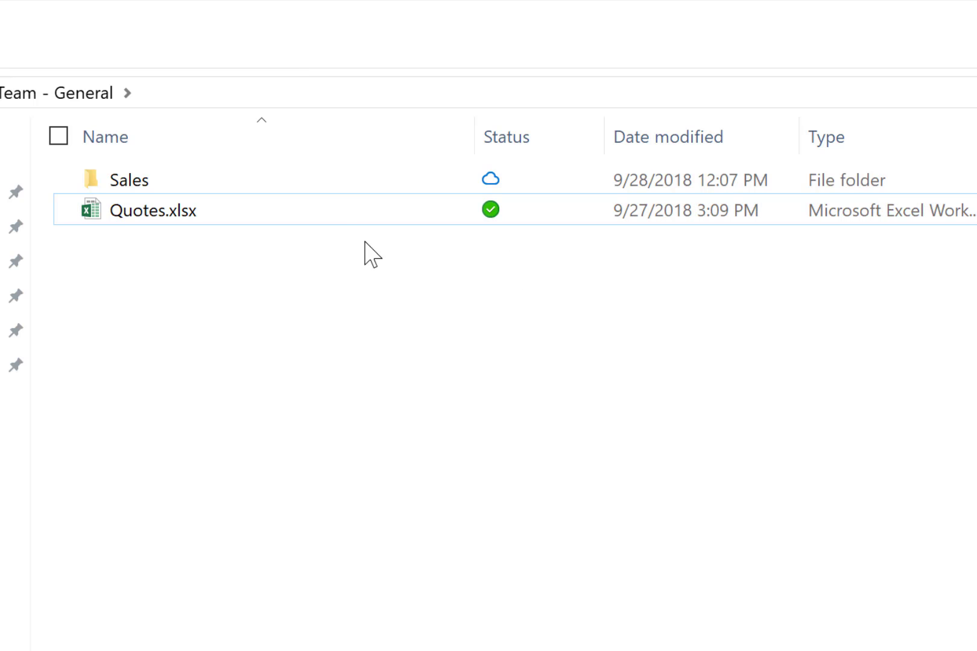
# Turn off the always keep on this device option for Quotes.xlsx.
pyautogui.click(254, 211)
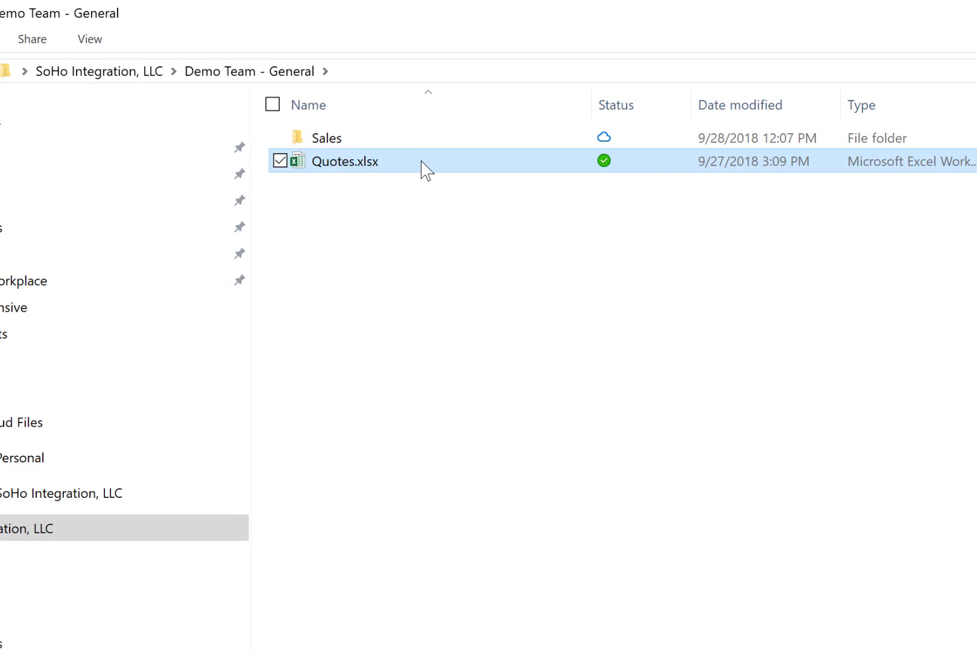
pyautogui.rightClick(422, 161)
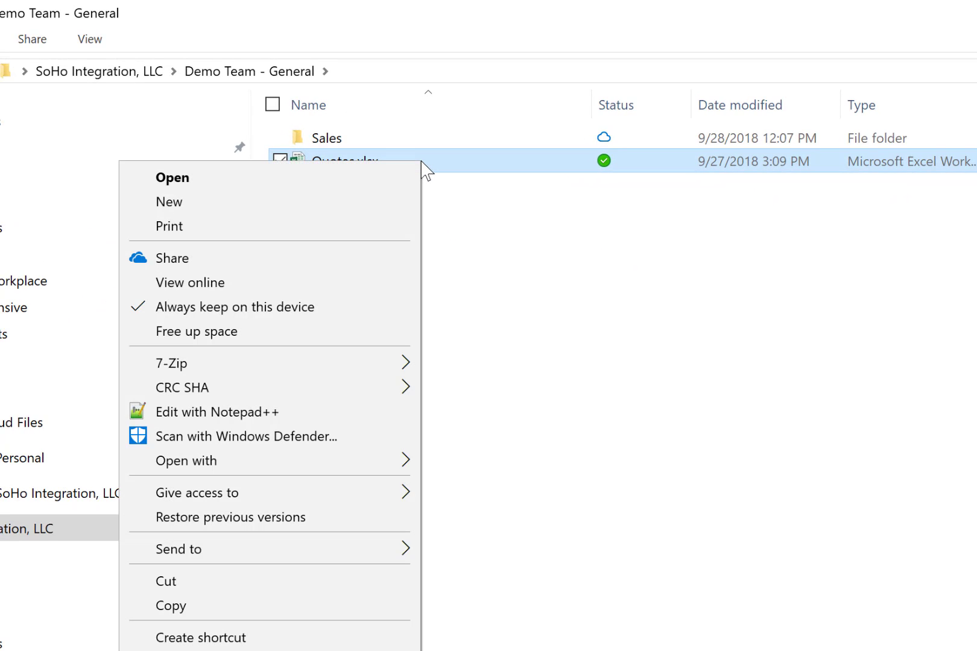
pyautogui.moveTo(254, 371)
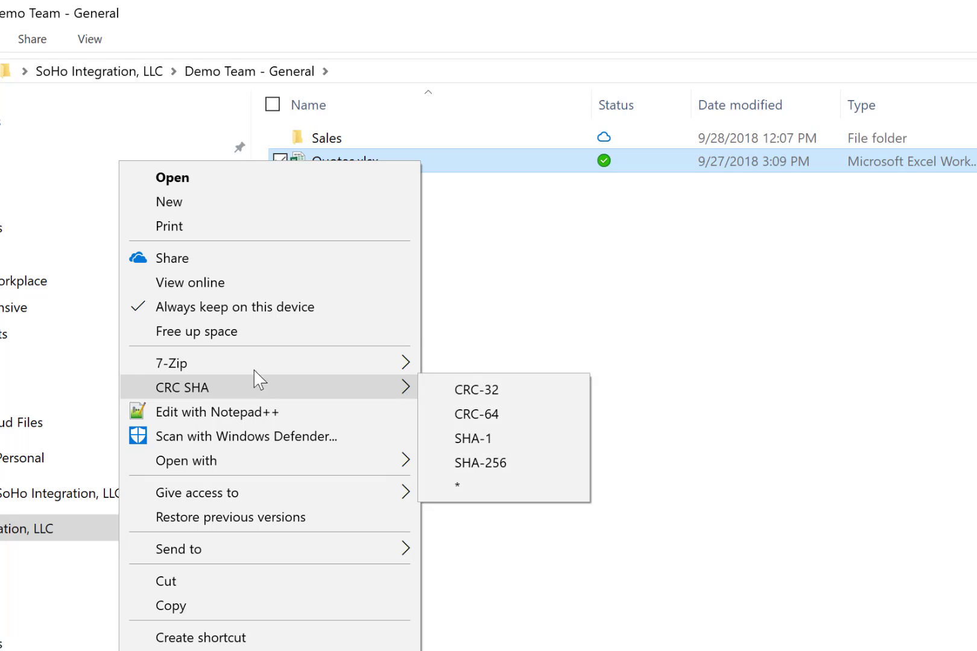
pyautogui.click(220, 307)
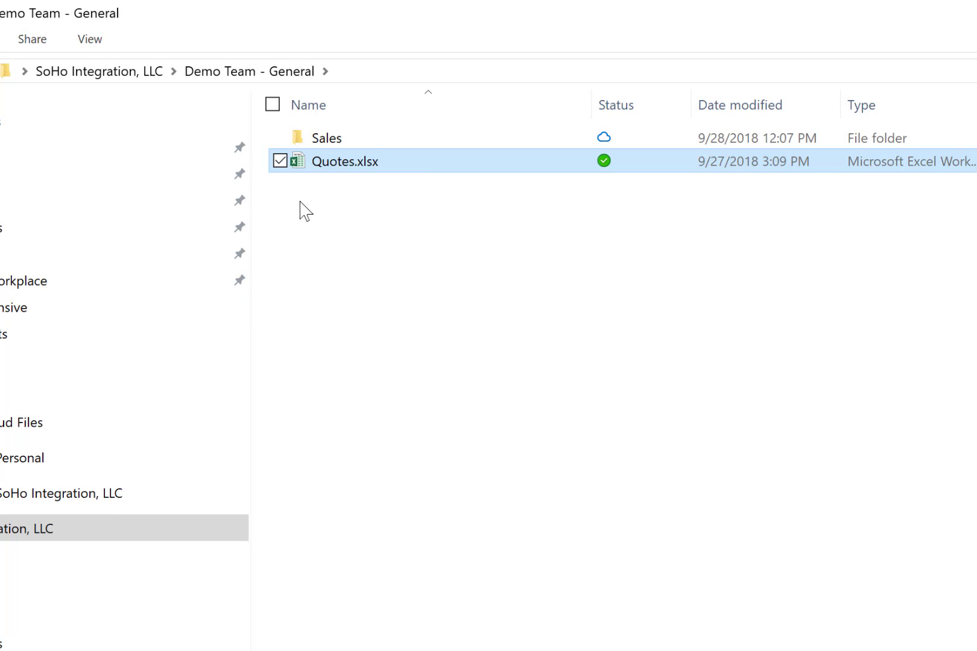
# Free up the local space used by Quotes.xlsx and deselect the file.
pyautogui.rightClick(329, 167)
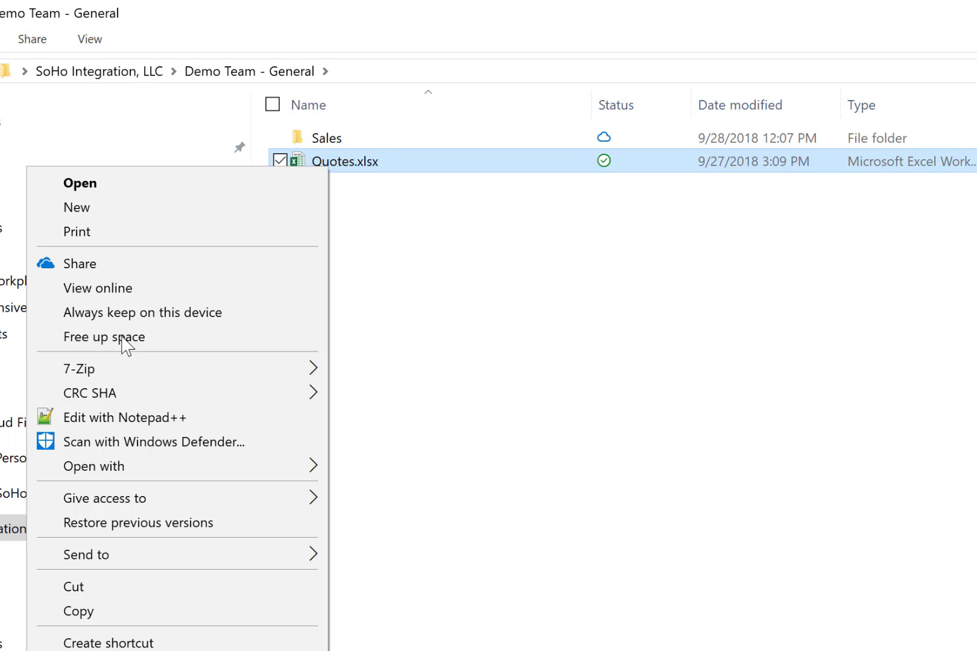
pyautogui.click(127, 340)
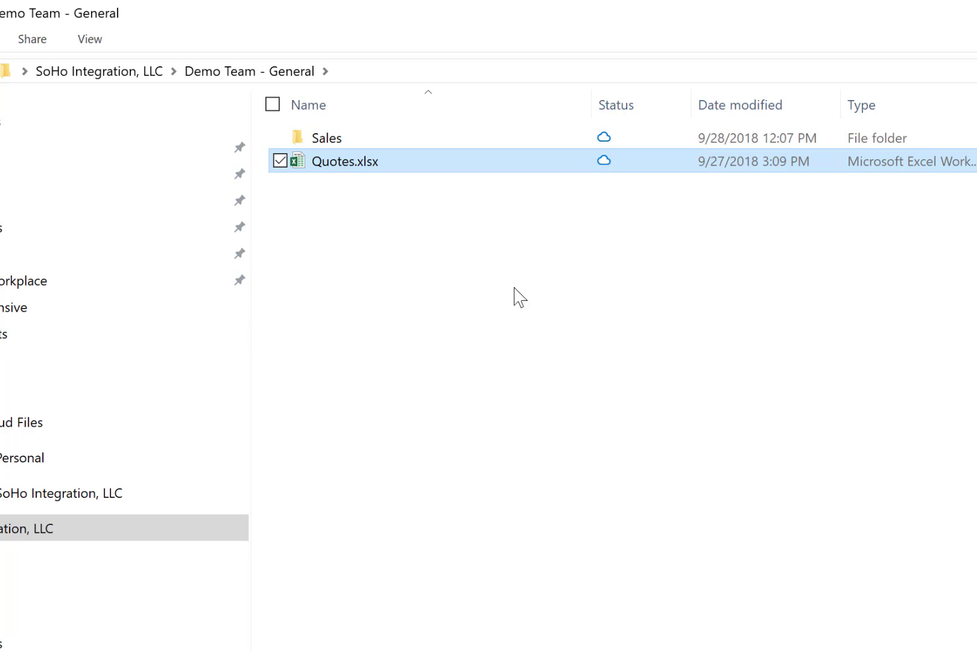
pyautogui.click(632, 208)
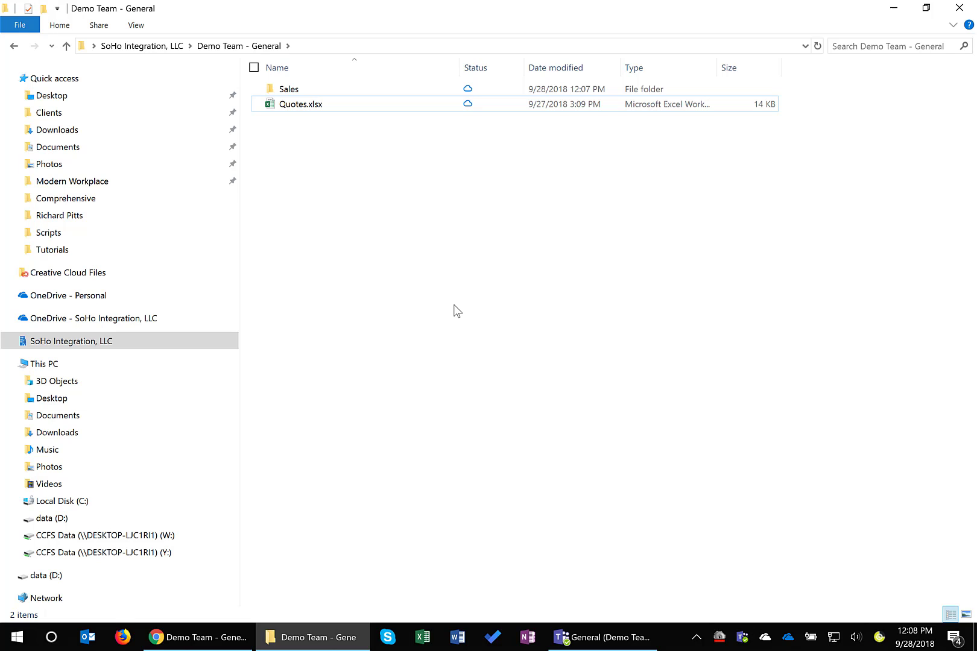
# Restore and lower the File Explorer window, and minimize the browser and Teams to expose the desktop above it.
pyautogui.doubleClick(345, 11)
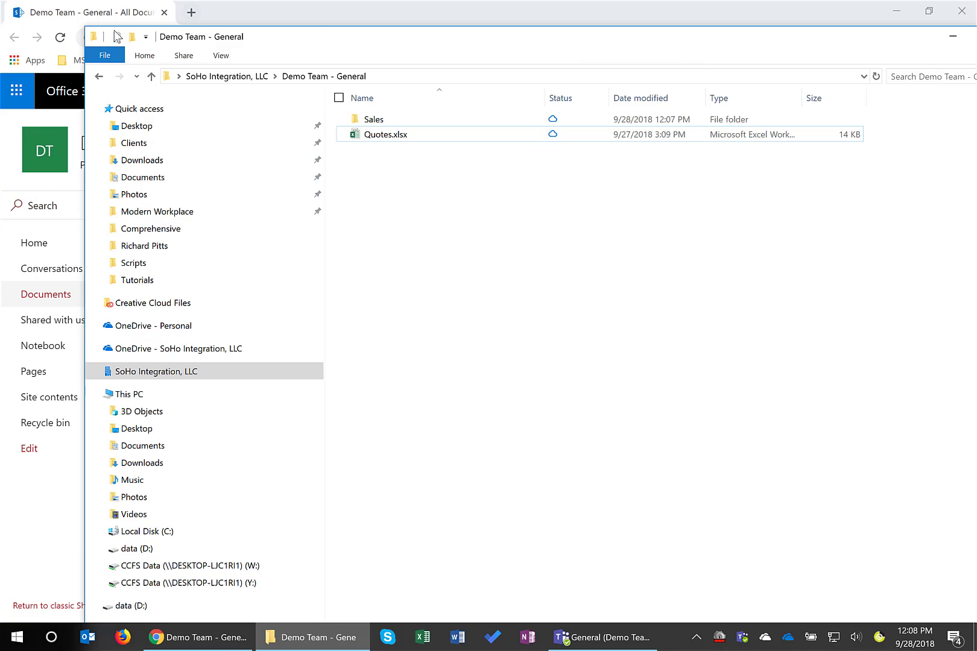
pyautogui.moveTo(85, 28); pyautogui.dragTo(85, 189)
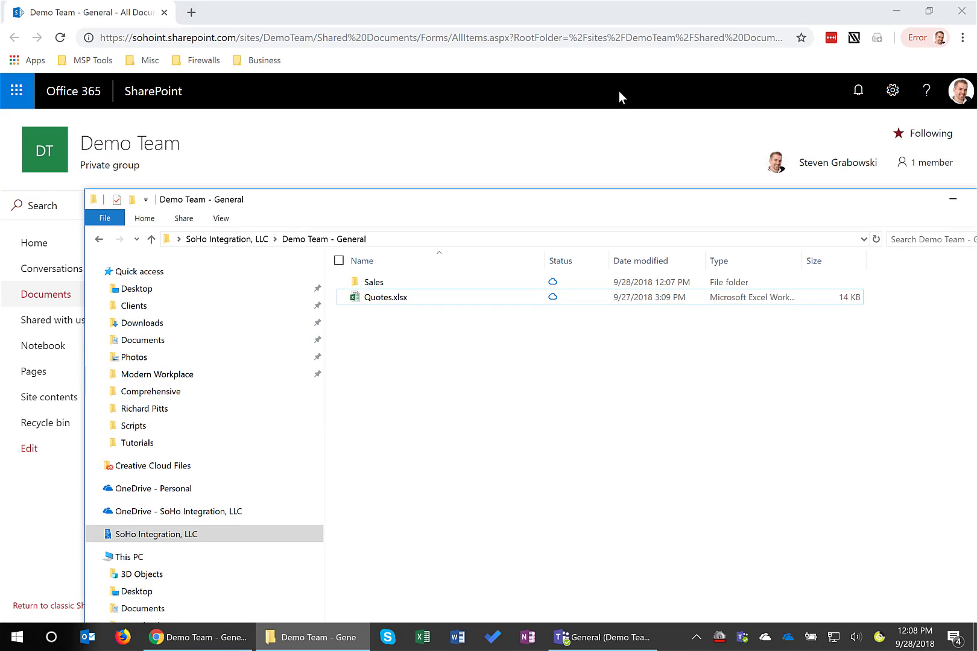
pyautogui.click(895, 12)
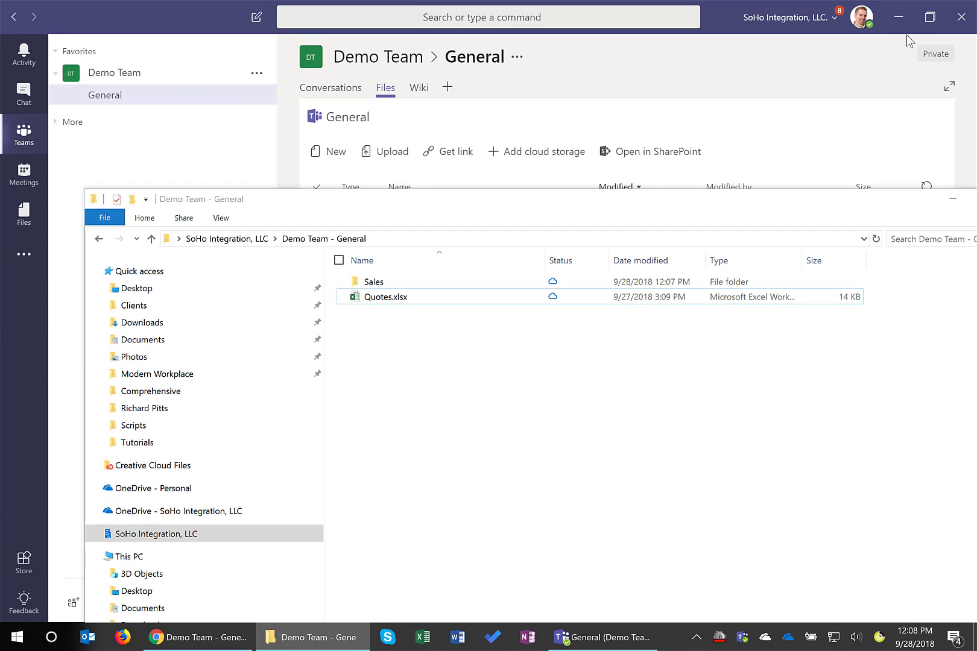
pyautogui.click(599, 142)
pyautogui.click(899, 17)
# Create a folder named Brochures on the desktop.
pyautogui.rightClick(50, 83)
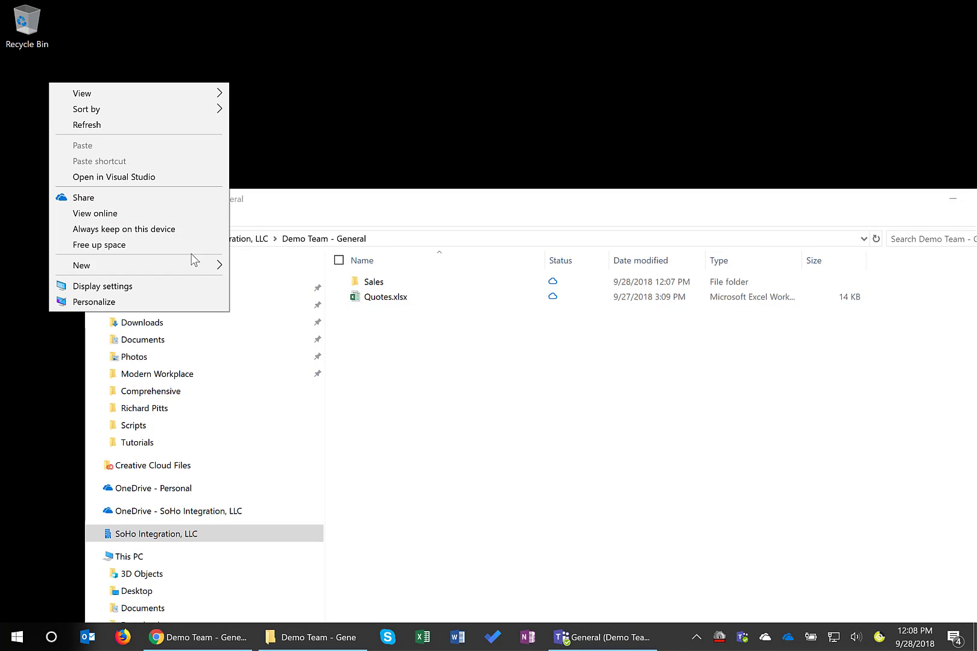
pyautogui.moveTo(195, 269)
pyautogui.click(259, 266)
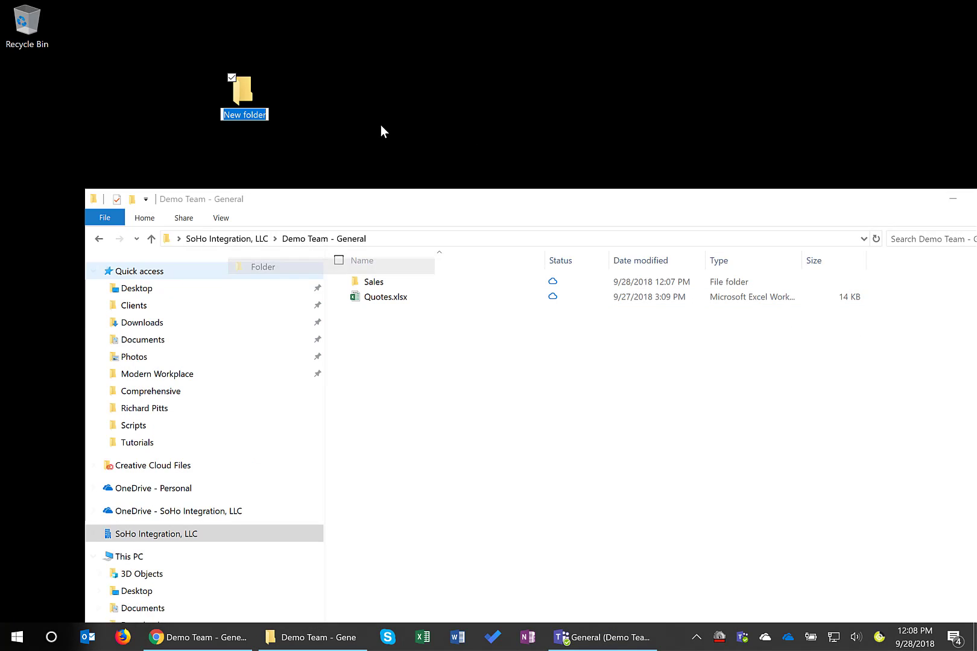
pyautogui.write('Brochures')
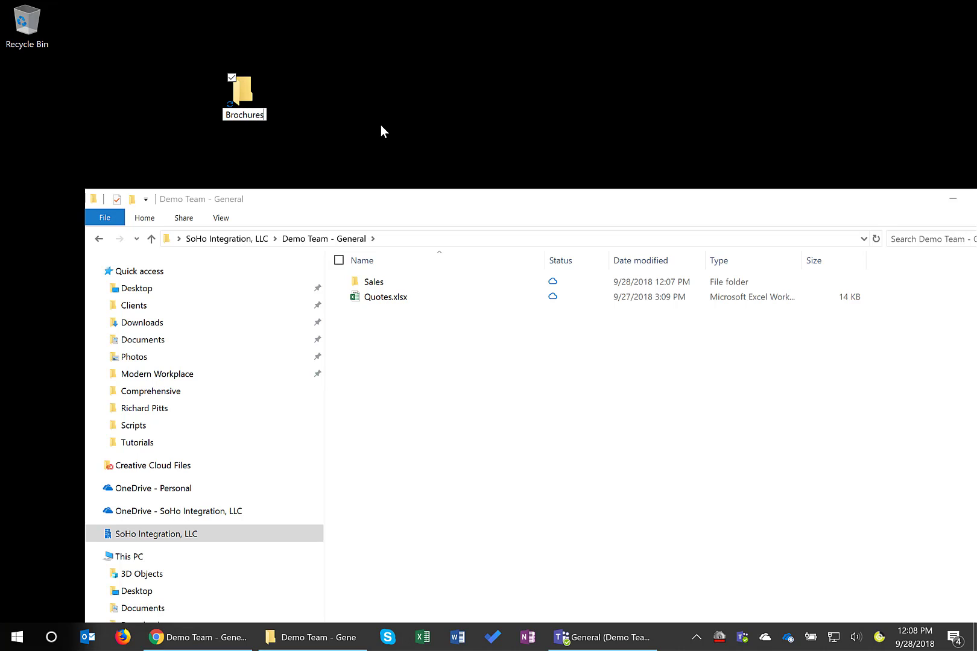
# Confirm the new desktop folder's name Brochures and move the folder into the synced Demo Team - General folder.
pyautogui.press('Return')
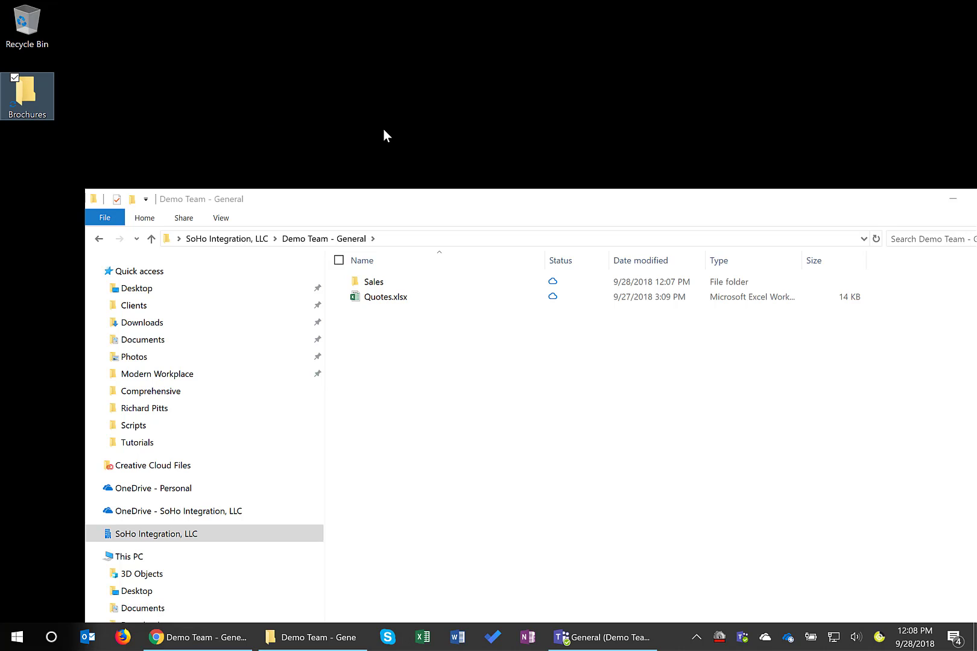
pyautogui.moveTo(34, 92); pyautogui.dragTo(486, 448)
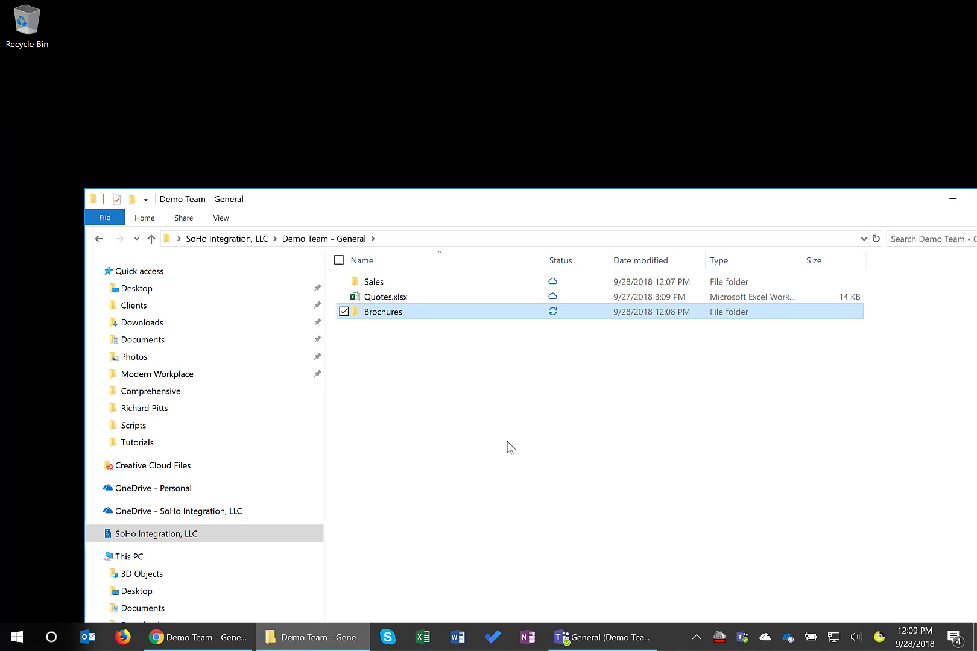
pyautogui.click(510, 448)
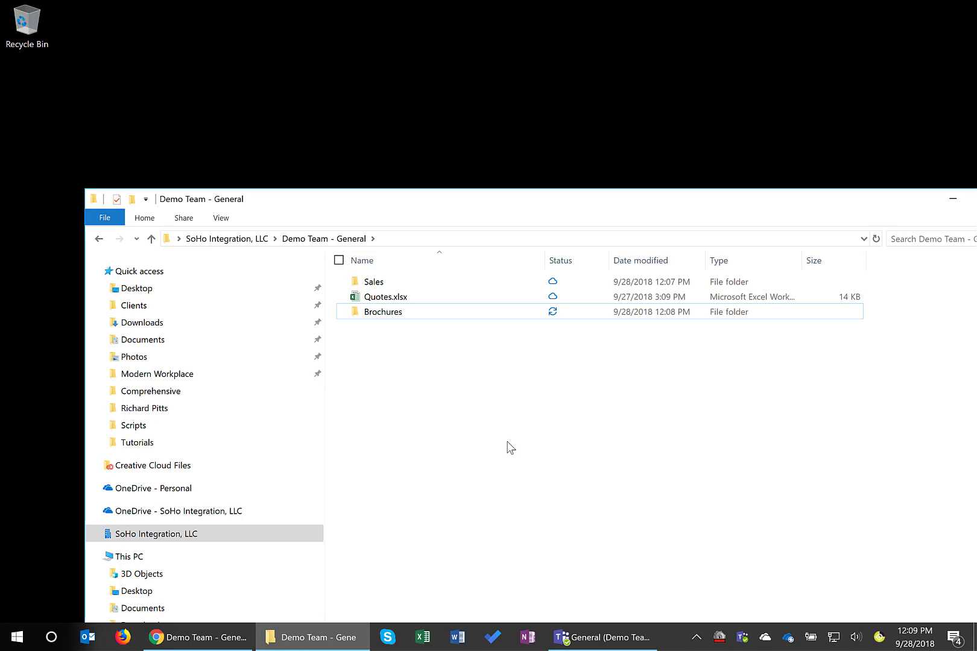
# Switch to Microsoft Teams, refresh the General channel's file list and select the Brochures folder.
pyautogui.click(599, 638)
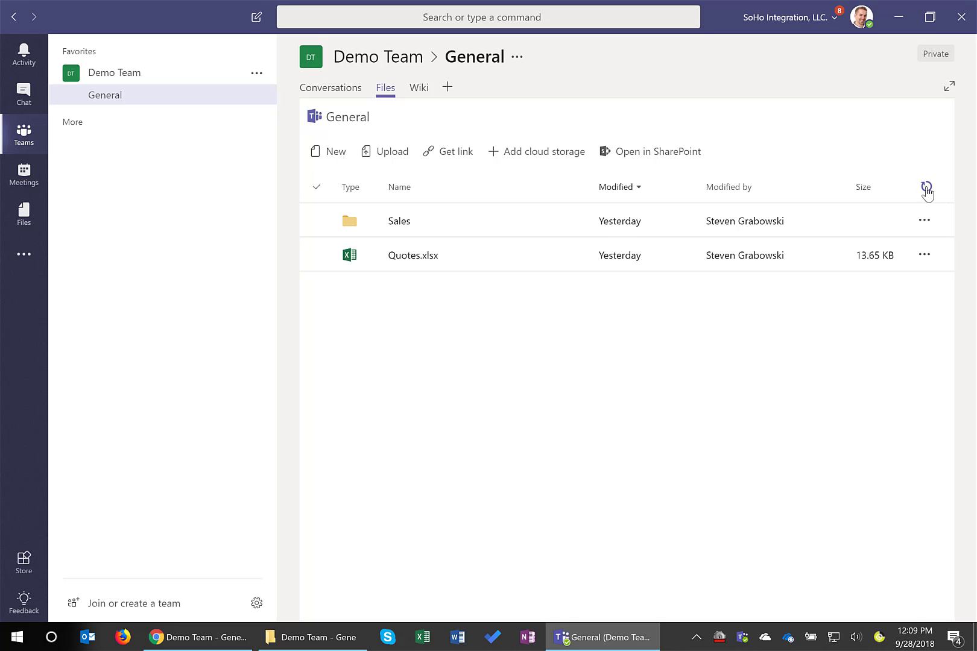
pyautogui.click(926, 187)
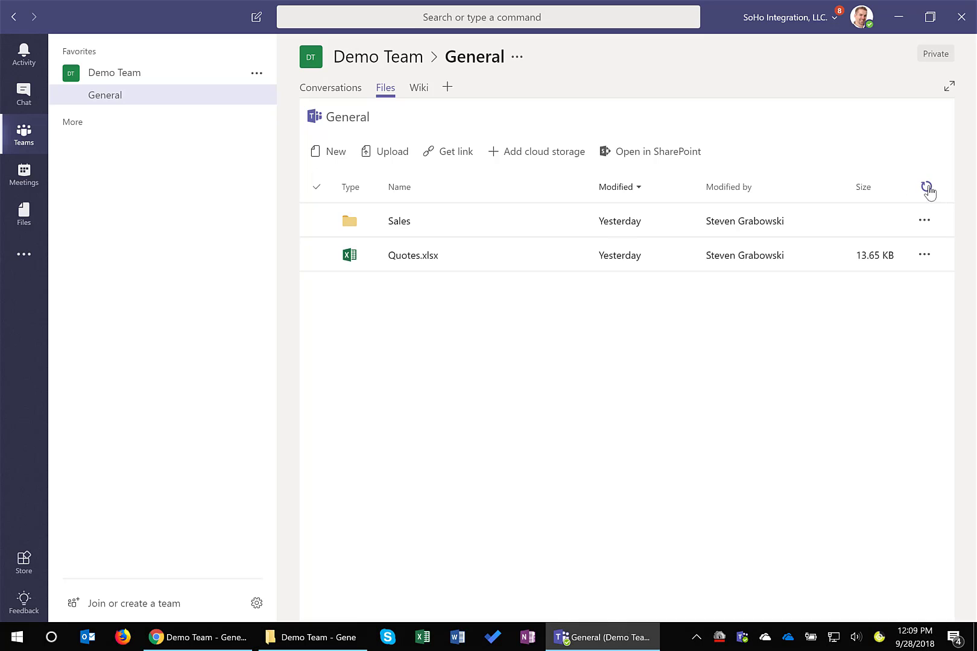
pyautogui.click(452, 219)
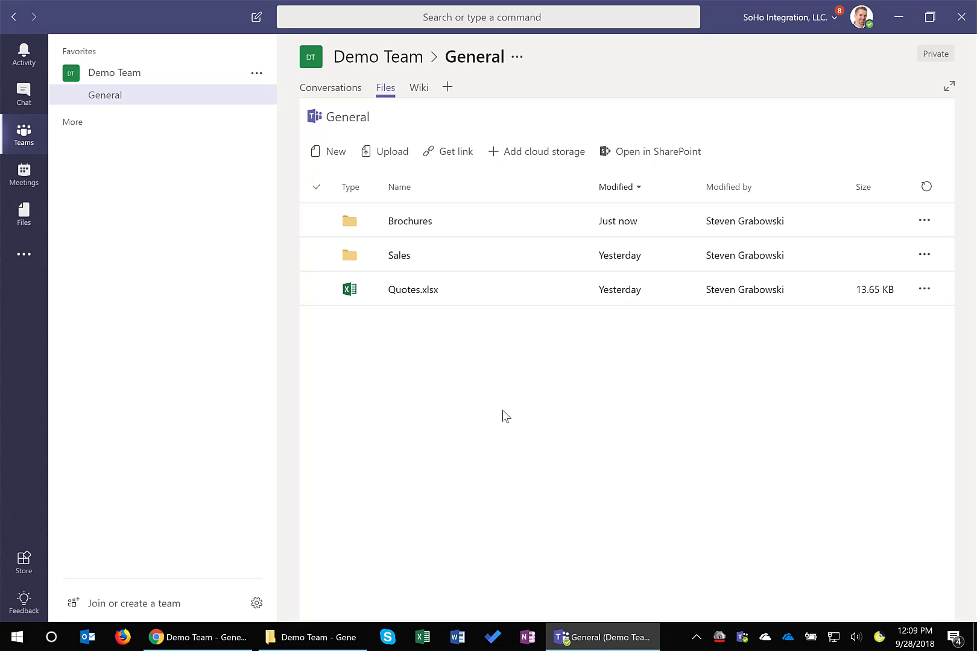
pyautogui.click(408, 222)
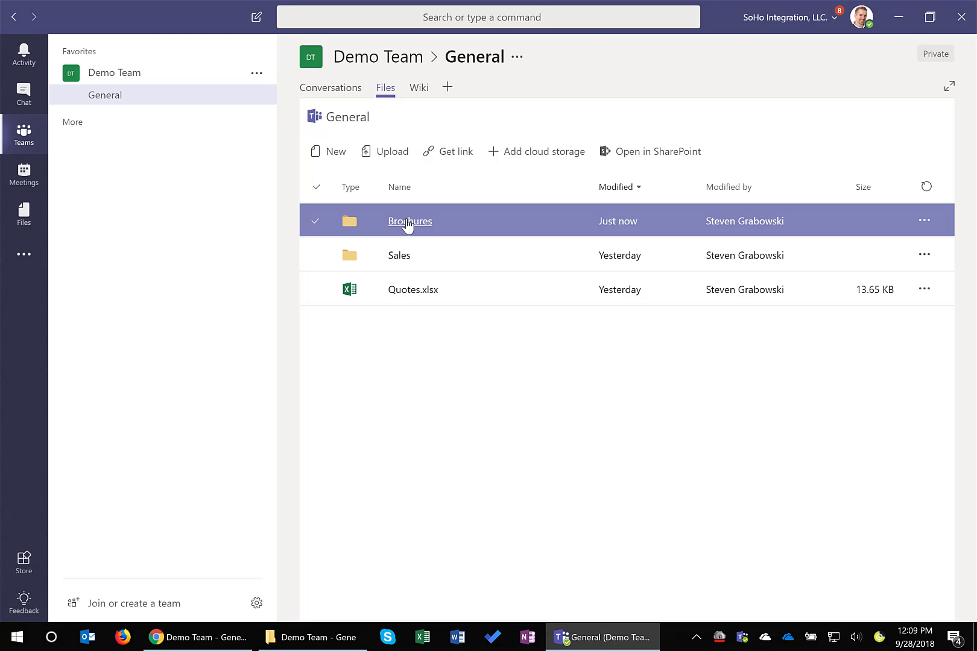